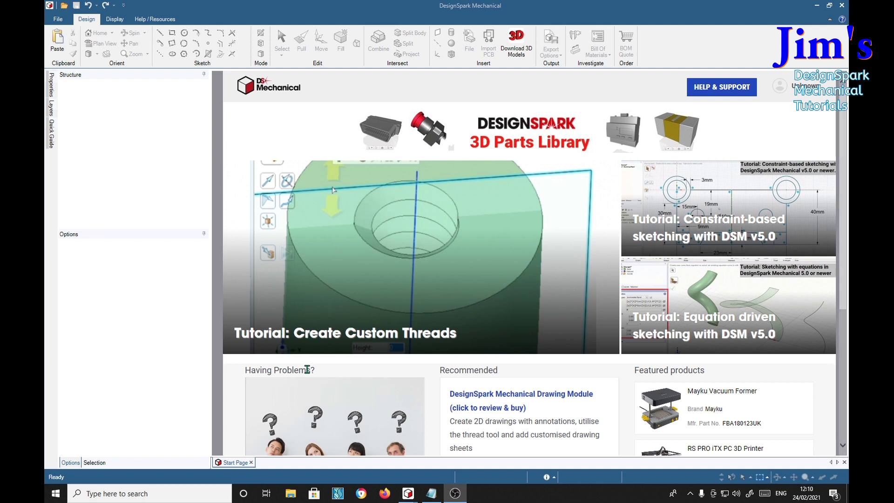
- Create a new blank design from the File menu
left_click(59, 20)
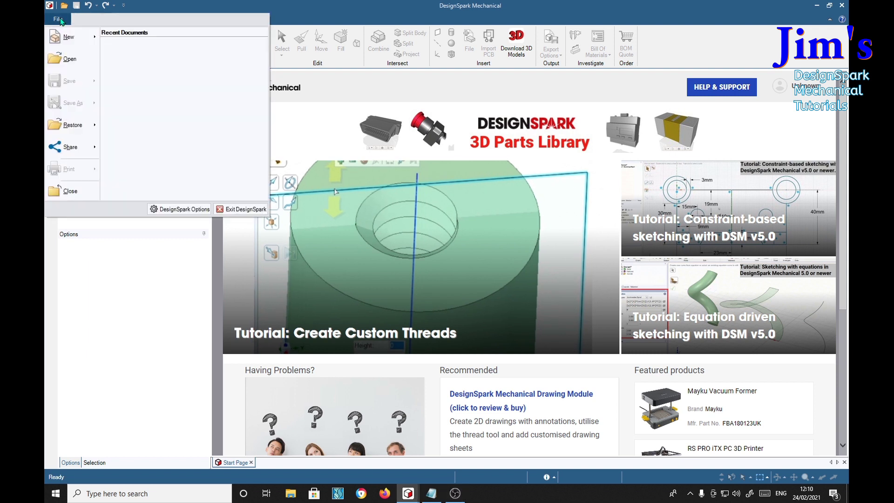
mouse_move(65, 40)
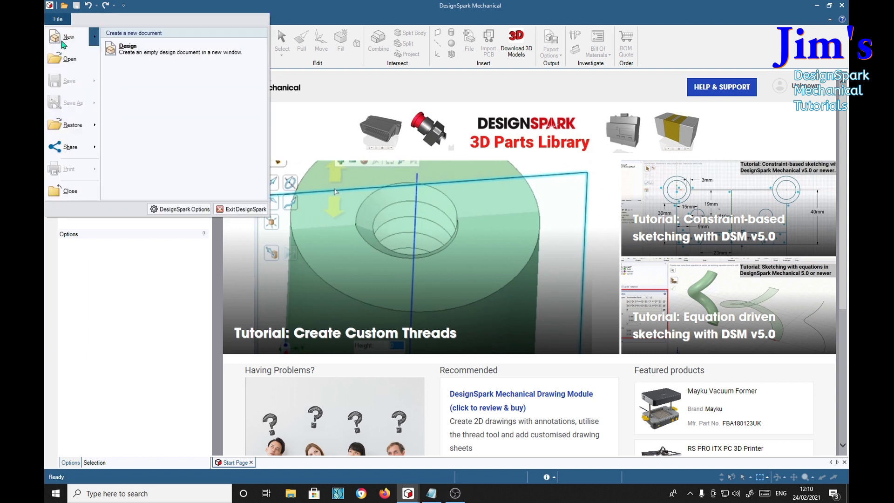
left_click(122, 48)
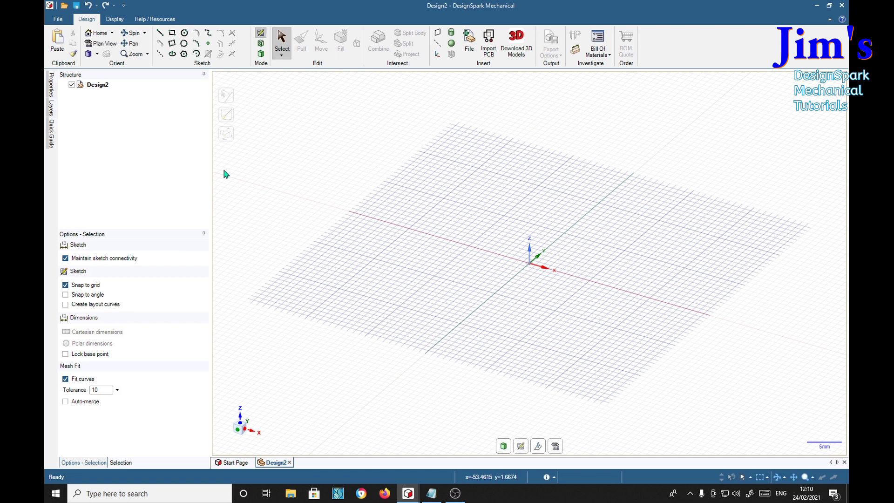
- Sketch a circle centred on the origin and pull it up into a solid cylinder
left_click(184, 32)
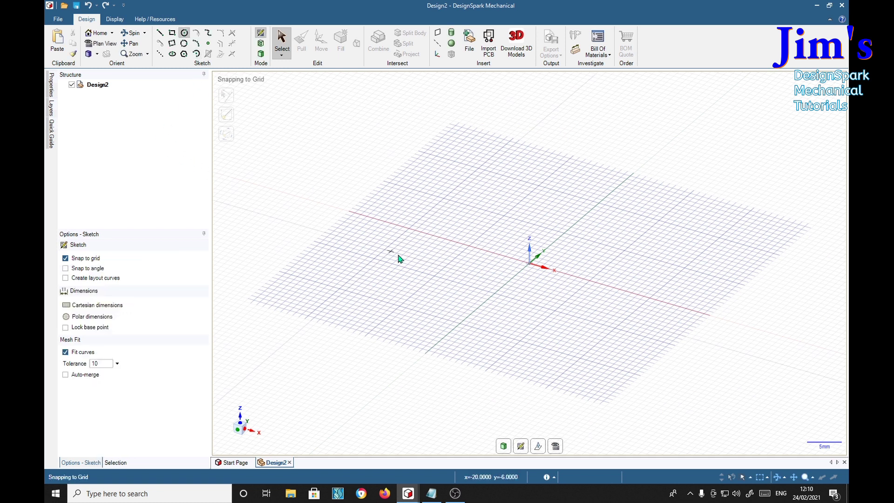
left_click(530, 264)
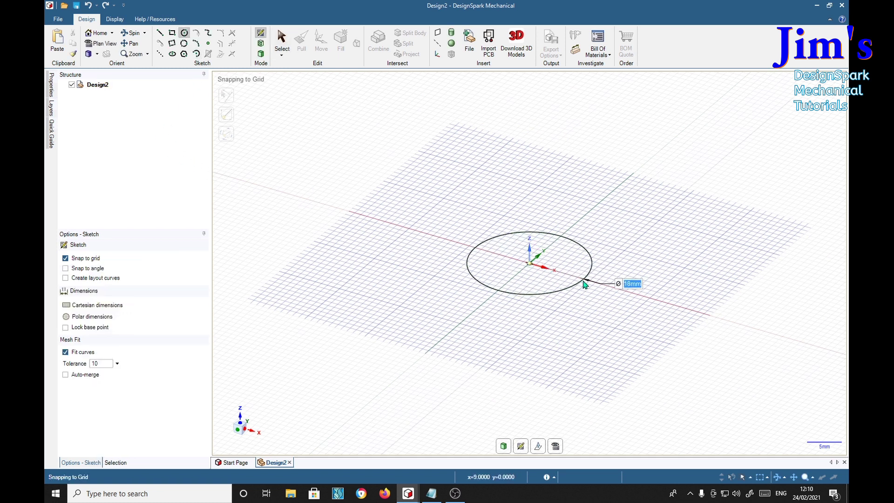
left_click(596, 298)
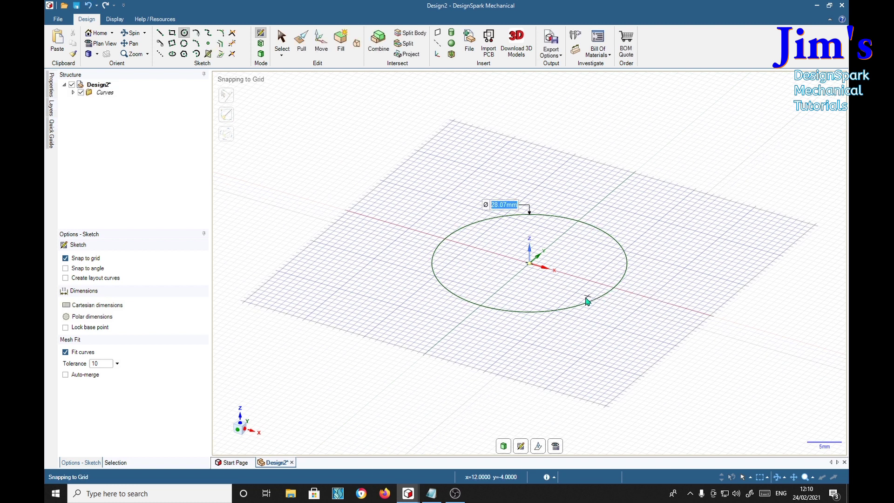
key("p")
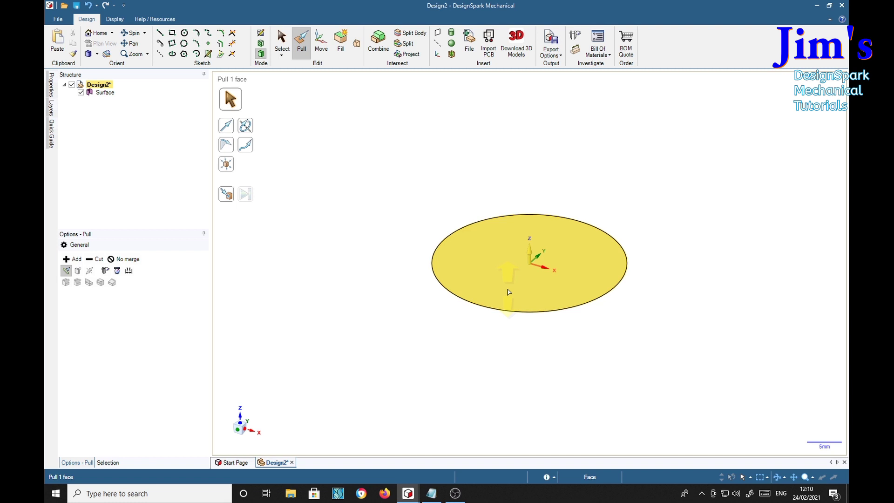
left_click_drag(508, 259, 508, 167)
key("Escape")
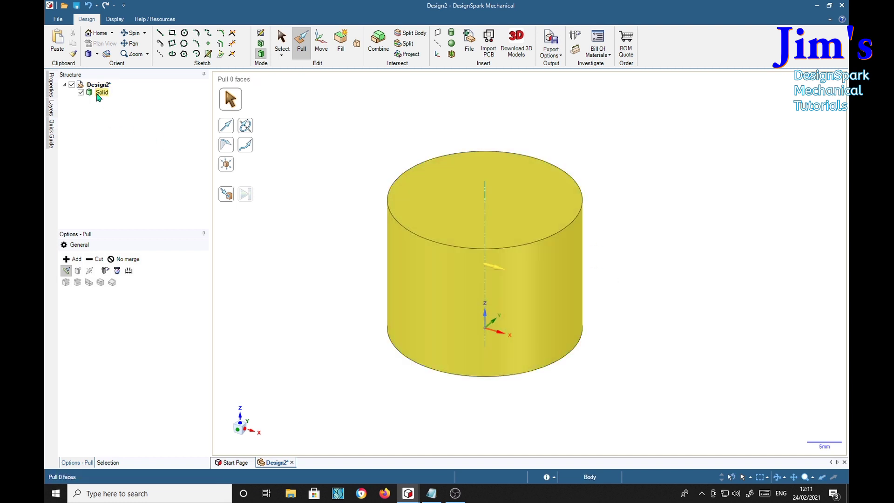
- Draft the solid's sides against the top face, entering -14° then -3°, and drag to about 27°
left_click(99, 93)
left_click(223, 147)
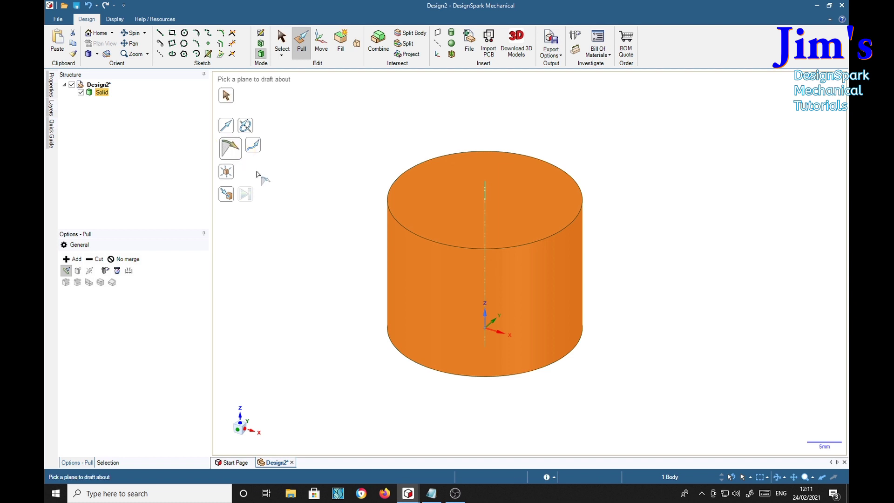
left_click(399, 196)
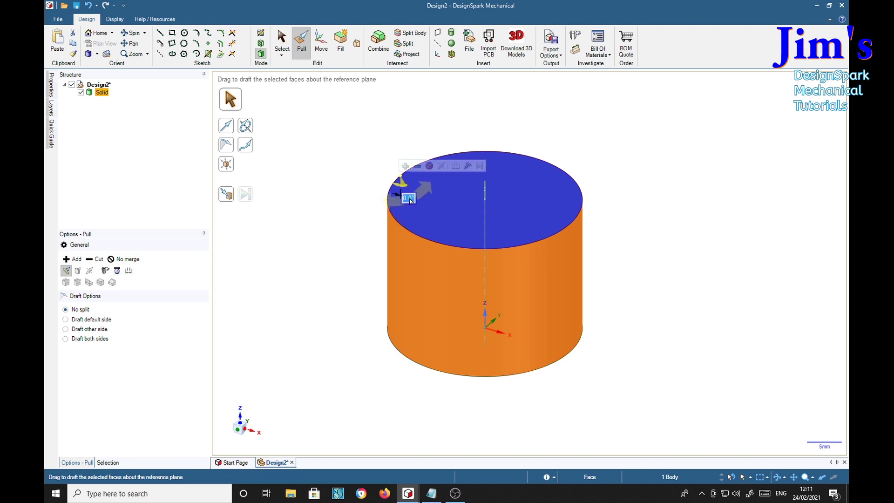
type("-14")
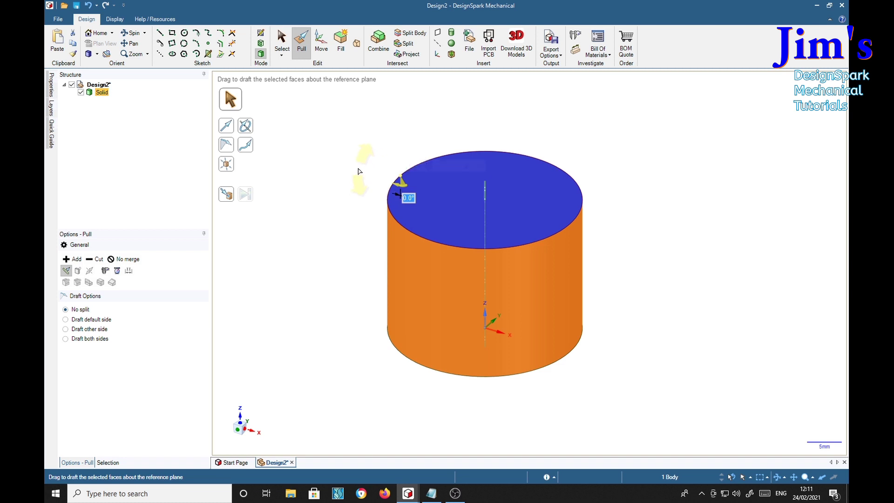
key("Return")
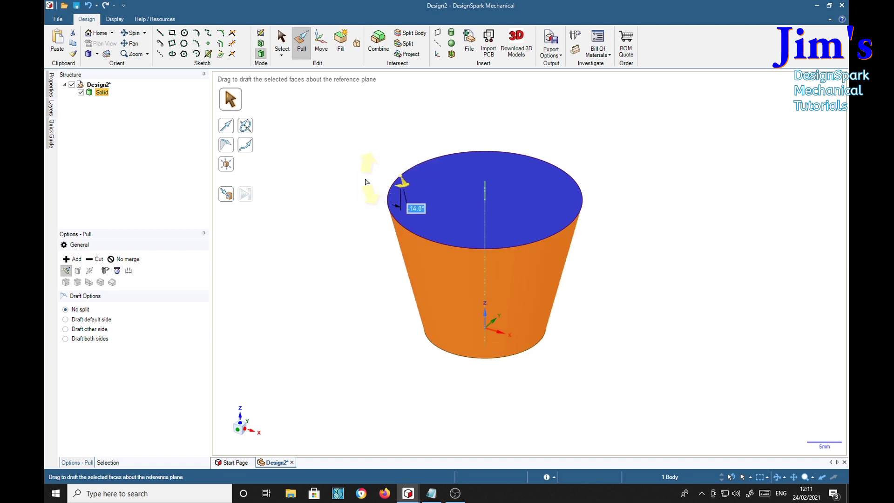
type("-3")
key("Return")
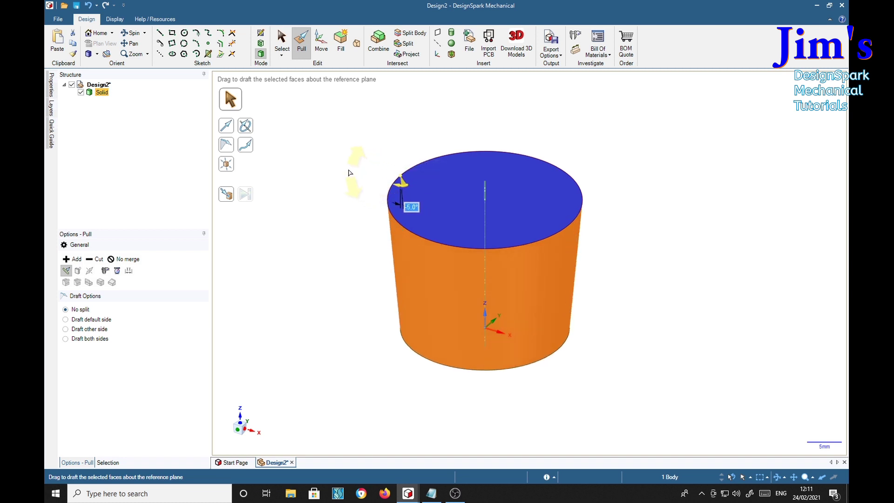
left_click_drag(303, 168, 333, 133)
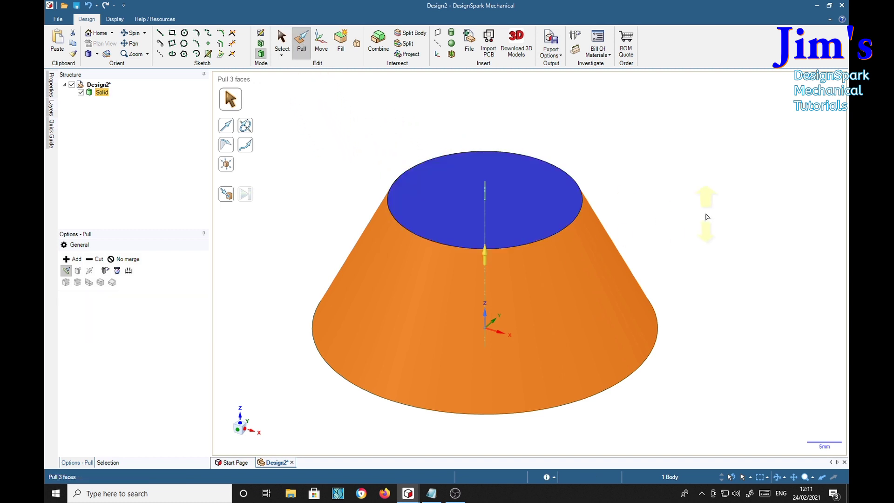
- Pull the cone's top face upward until its height reads 24.98 mm
left_click(708, 207)
left_click(493, 193)
left_click_drag(497, 193, 573, 133)
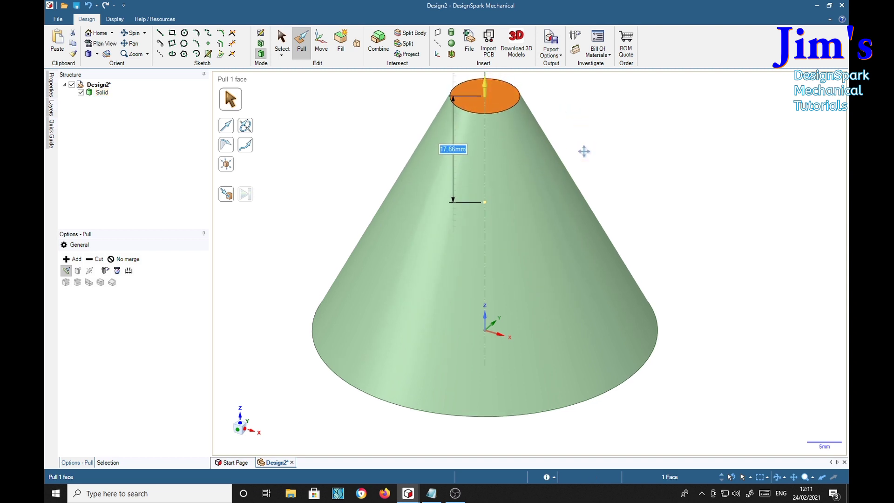
middle_click_drag(585, 149, 582, 207, "shift")
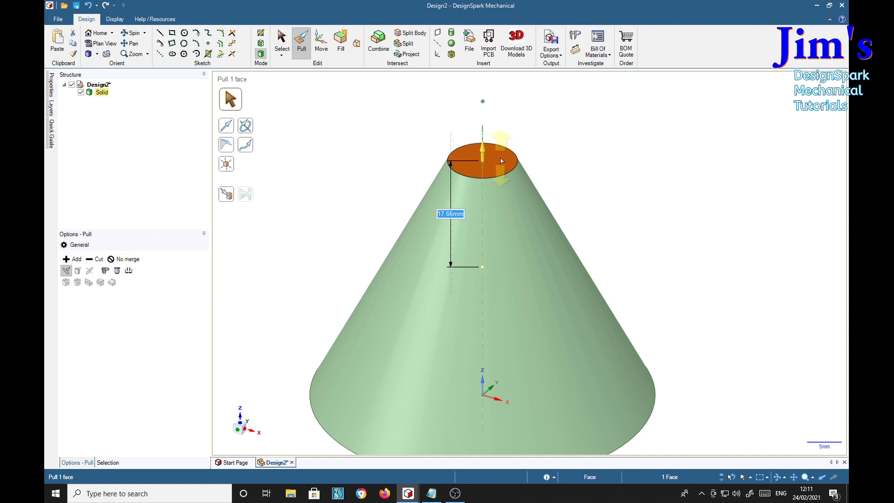
left_click_drag(497, 147, 498, 119)
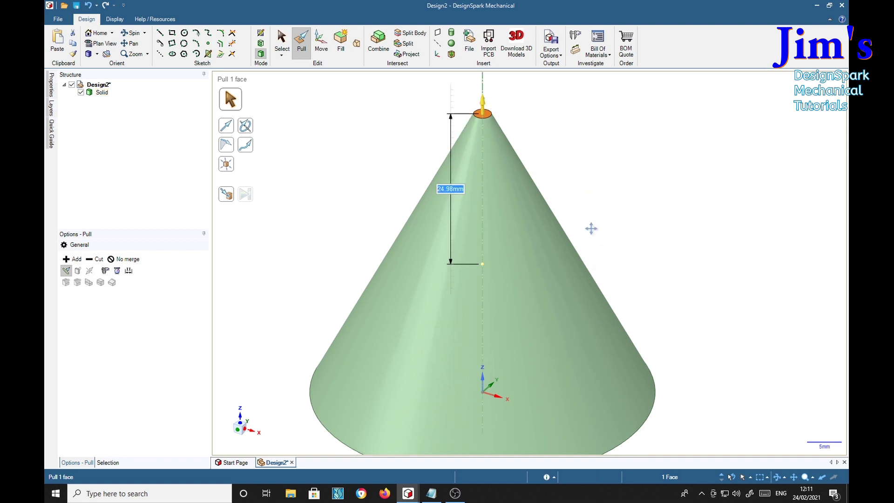
middle_click_drag(591, 228, 614, 219, "shift")
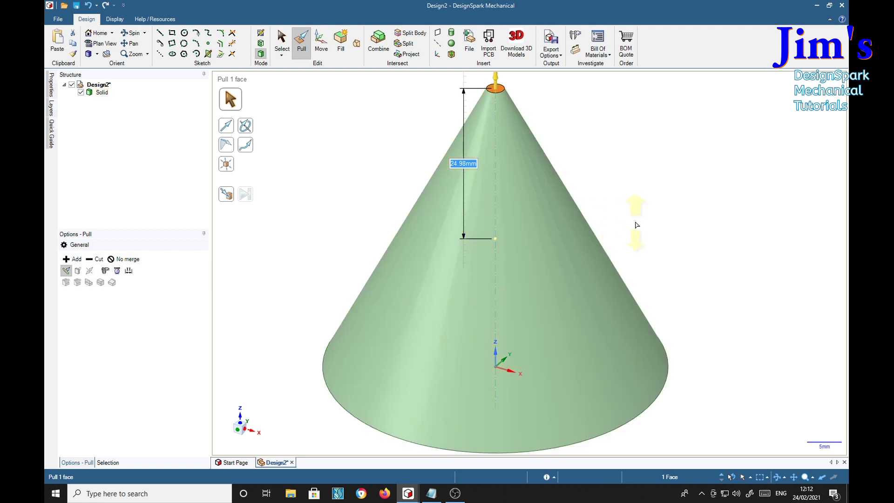
- Start a sketch on a vertical plane through the cone's axis and view it straight on
left_click(283, 42)
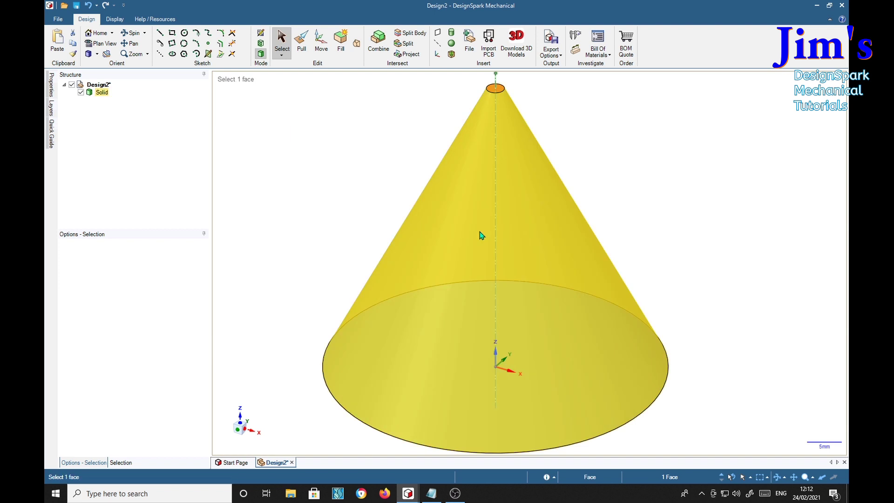
left_click(481, 235)
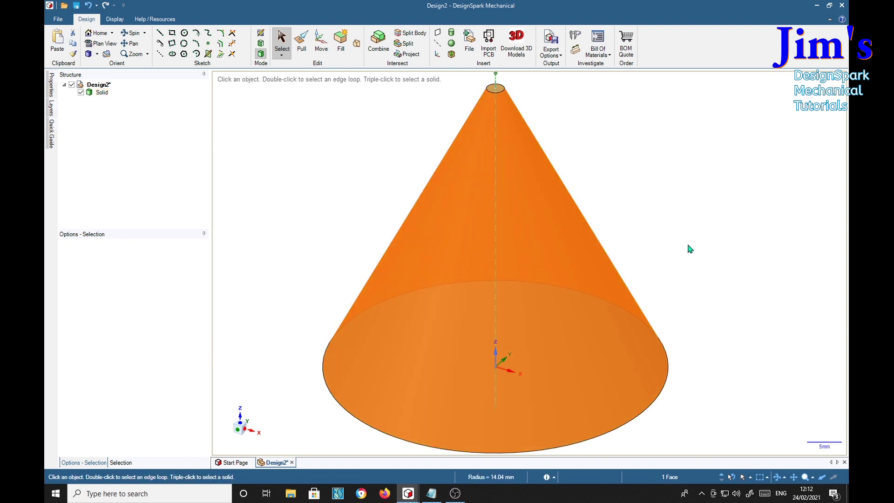
key("k")
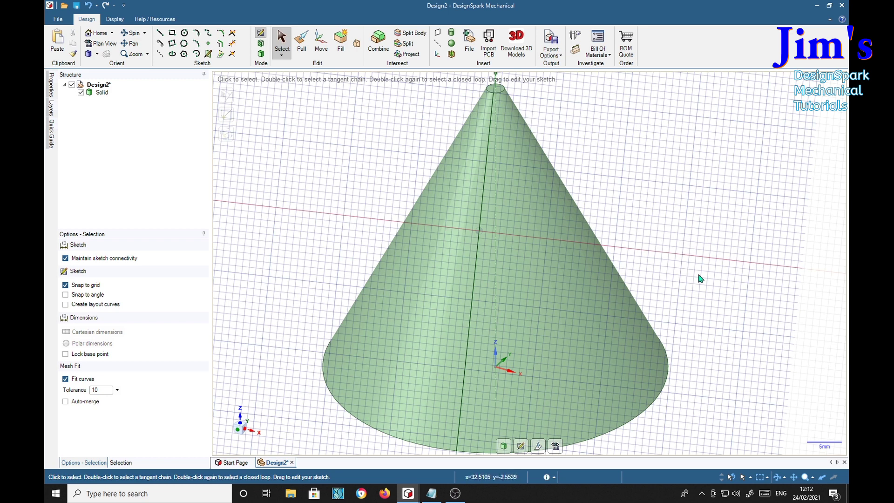
mouse_move(479, 230)
middle_mouse_down()
mouse_move(624, 293)
mouse_move(599, 255)
mouse_move(699, 262)
mouse_move(717, 256)
mouse_move(713, 246)
middle_mouse_up()
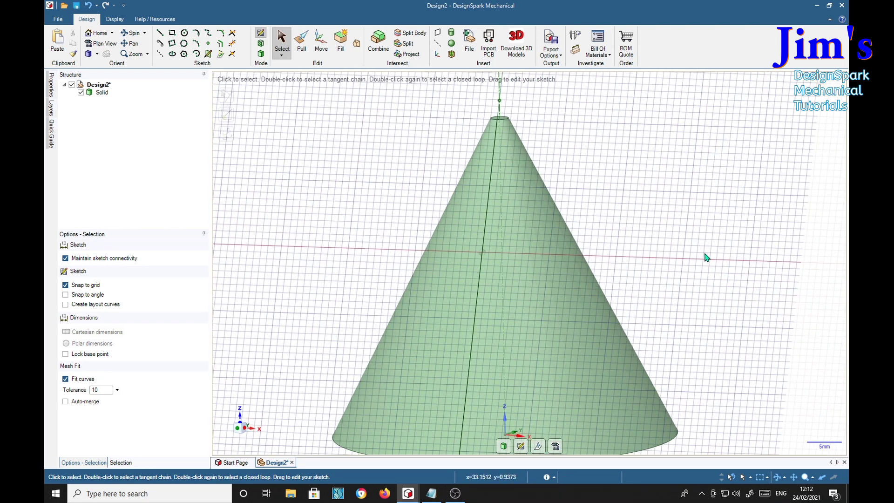
key("v")
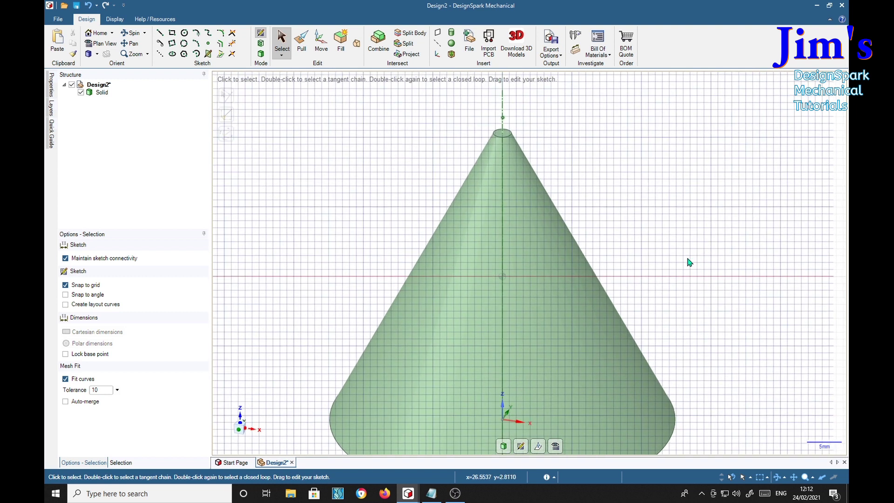
middle_click_drag(690, 289, 680, 253, "shift")
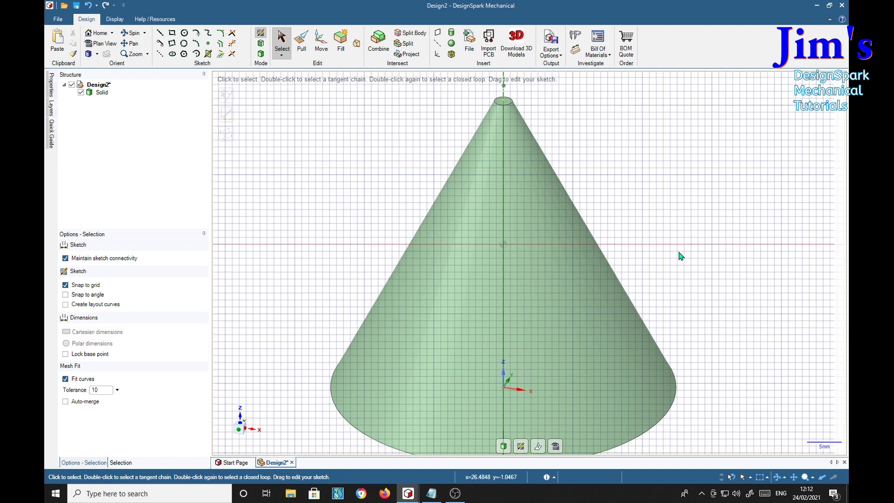
- Draw a 10 mm by 10 mm square over the front of the cone
left_click(172, 34)
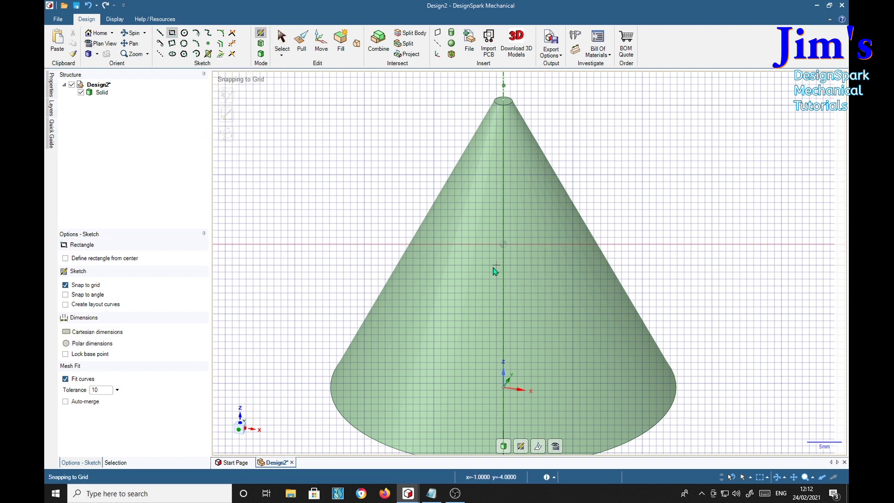
left_click(469, 244)
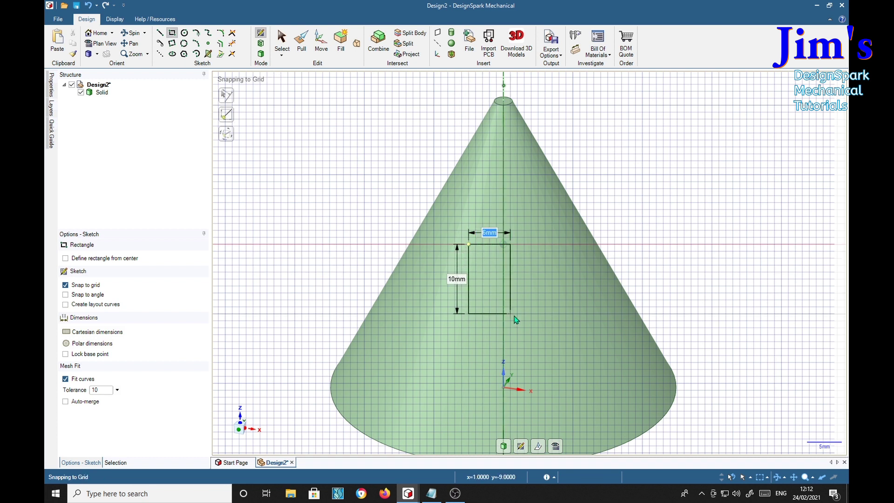
left_click(537, 325)
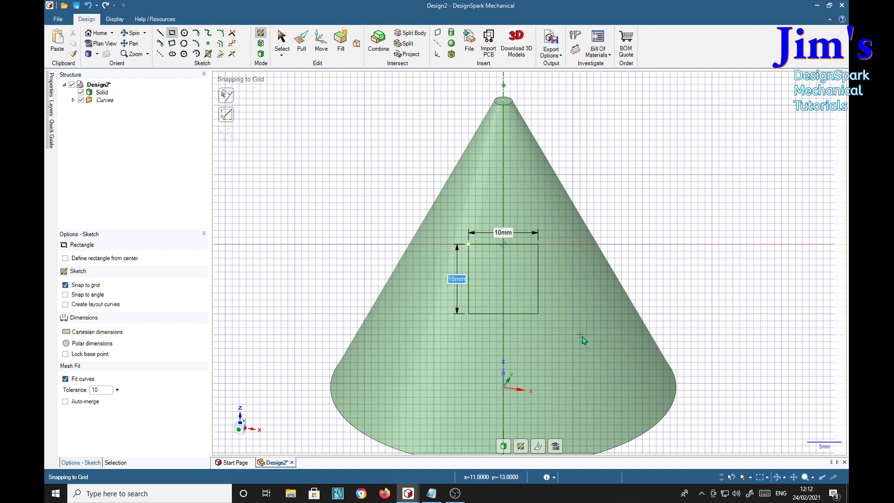
- Turn the square into a surface and pull it as a Cut through both cone walls
key("p")
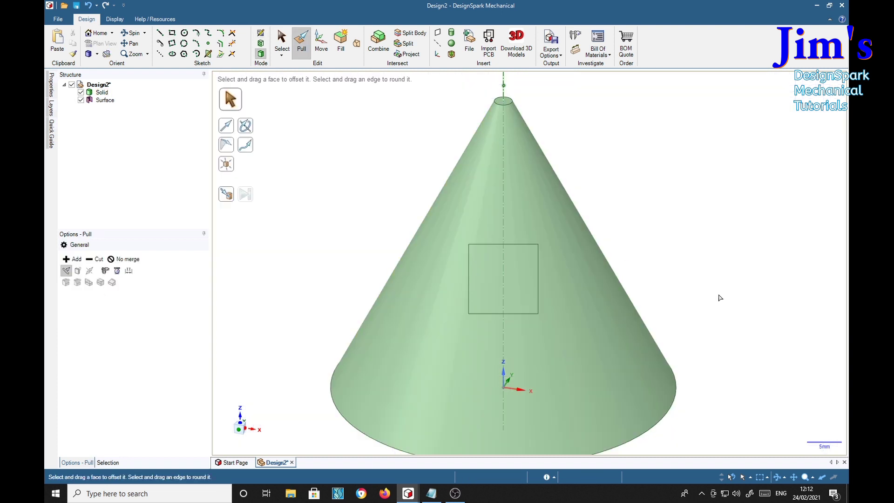
mouse_move(721, 297)
middle_mouse_down()
mouse_move(699, 309)
mouse_move(593, 284)
mouse_move(564, 287)
mouse_move(568, 305)
mouse_move(591, 312)
mouse_move(633, 295)
mouse_move(690, 311)
mouse_move(705, 287)
mouse_move(707, 299)
middle_mouse_up()
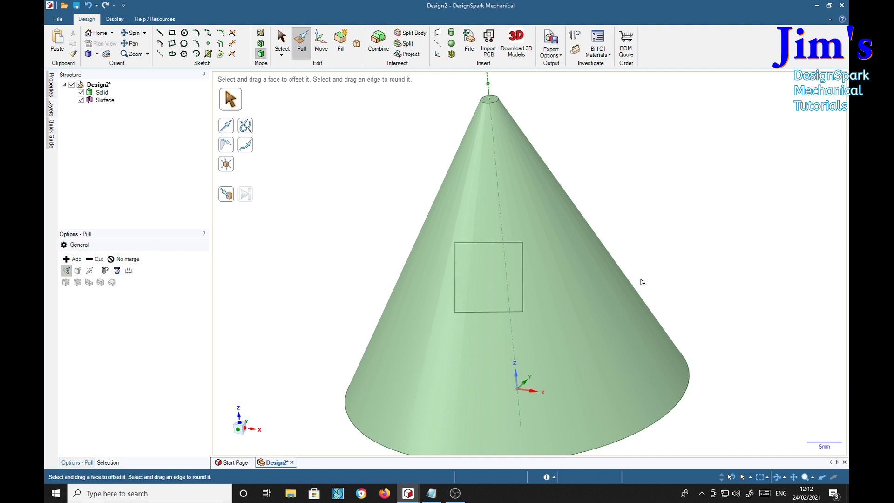
left_click(487, 277)
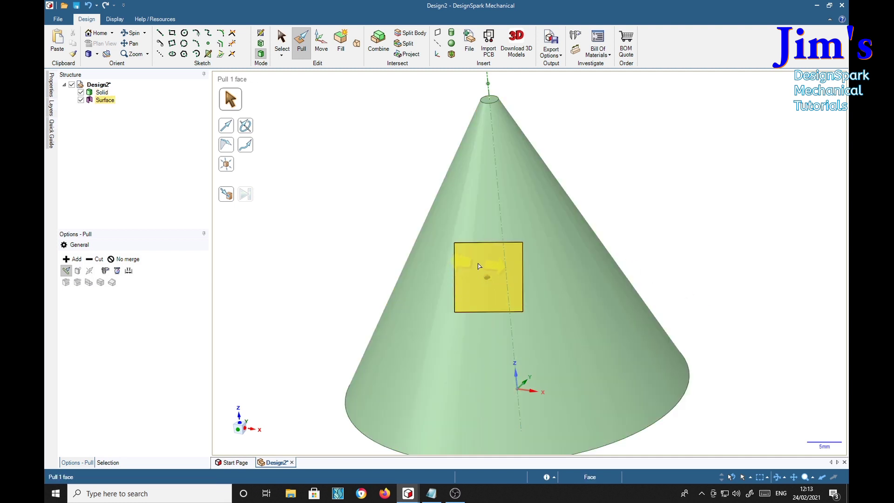
left_click(464, 280)
left_click(470, 269)
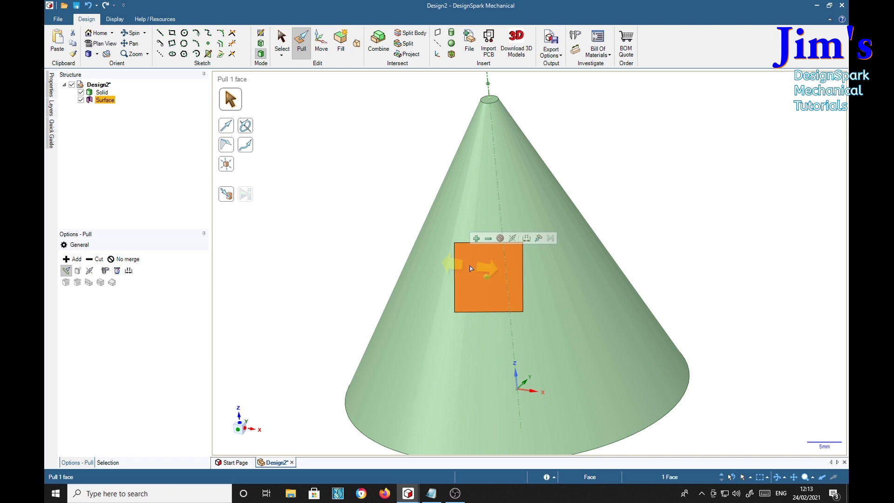
left_click(488, 239)
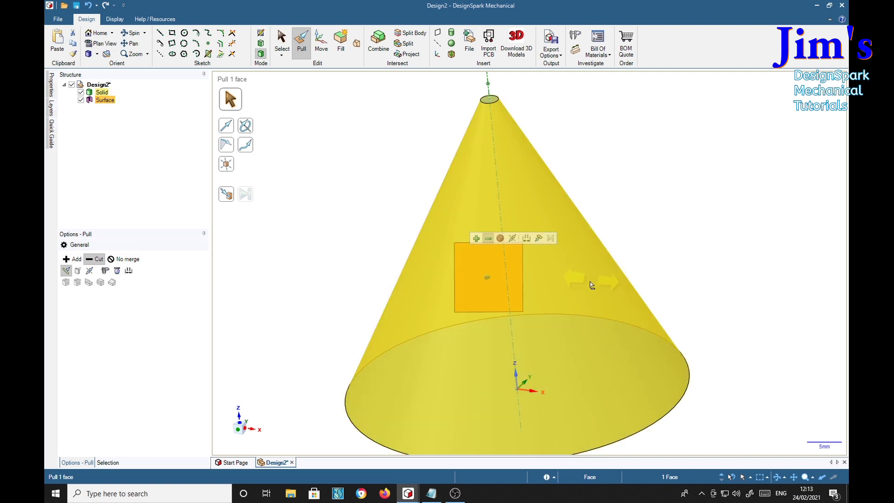
middle_click_drag(718, 390, 661, 368)
left_click_drag(484, 278, 720, 340)
mouse_move(407, 358)
middle_mouse_down()
mouse_move(335, 281)
mouse_move(399, 305)
mouse_move(401, 293)
mouse_move(259, 309)
mouse_move(176, 342)
mouse_move(200, 309)
mouse_move(270, 295)
mouse_move(419, 305)
mouse_move(413, 313)
mouse_move(355, 286)
mouse_move(260, 296)
mouse_move(247, 312)
mouse_move(393, 295)
mouse_move(447, 300)
mouse_move(430, 271)
mouse_move(413, 321)
mouse_move(407, 281)
mouse_move(299, 291)
mouse_move(286, 306)
mouse_move(292, 289)
mouse_move(292, 353)
middle_mouse_up()
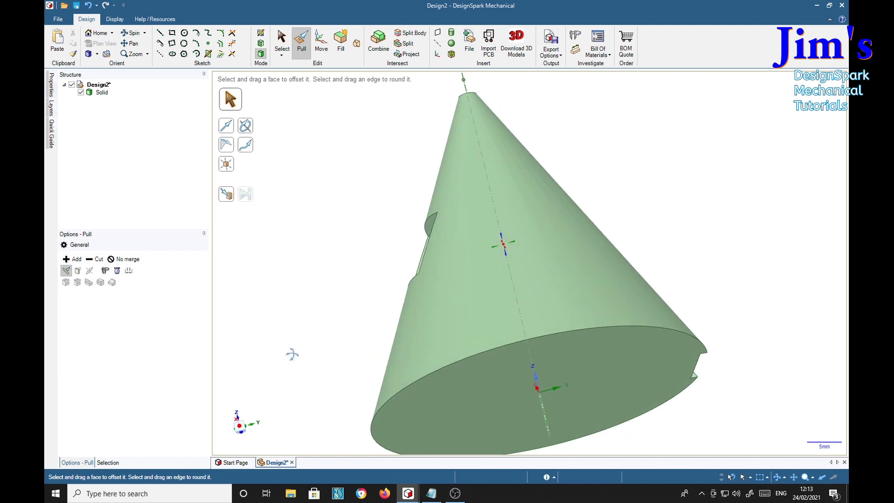
- Select the cone's flat base face and start a sketch on it
left_click(486, 410)
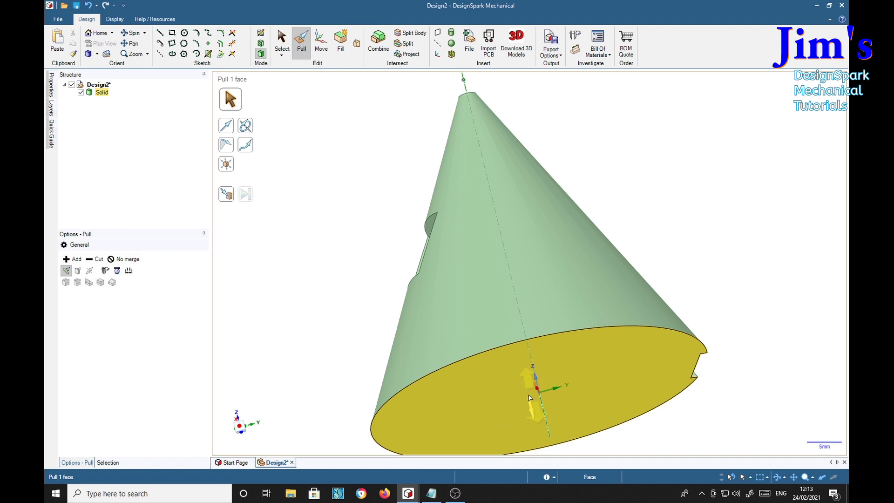
key("Escape")
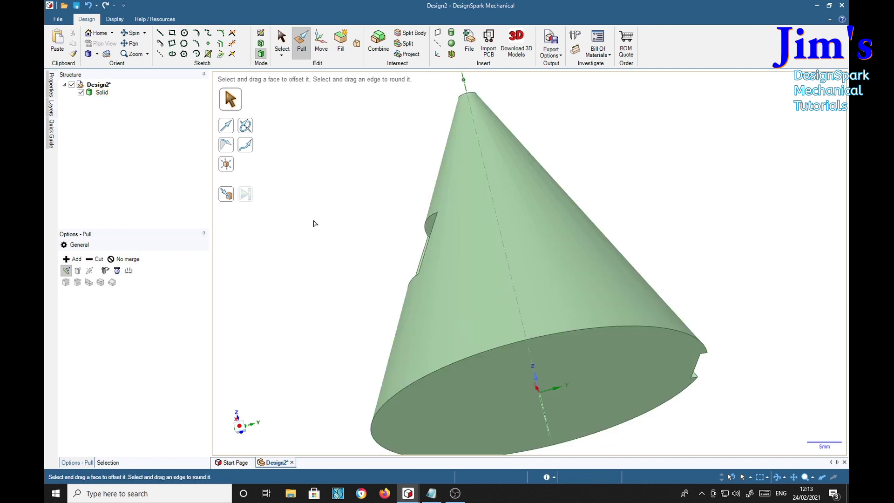
left_click(284, 52)
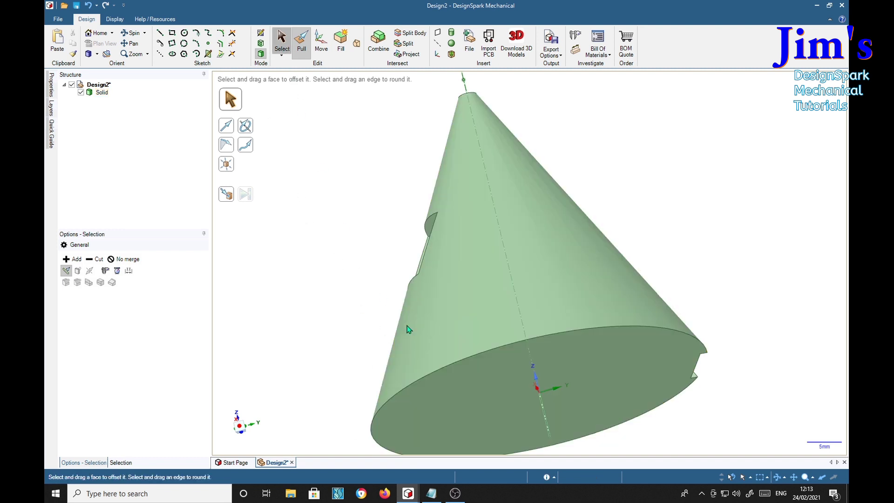
left_click(492, 394)
key("k")
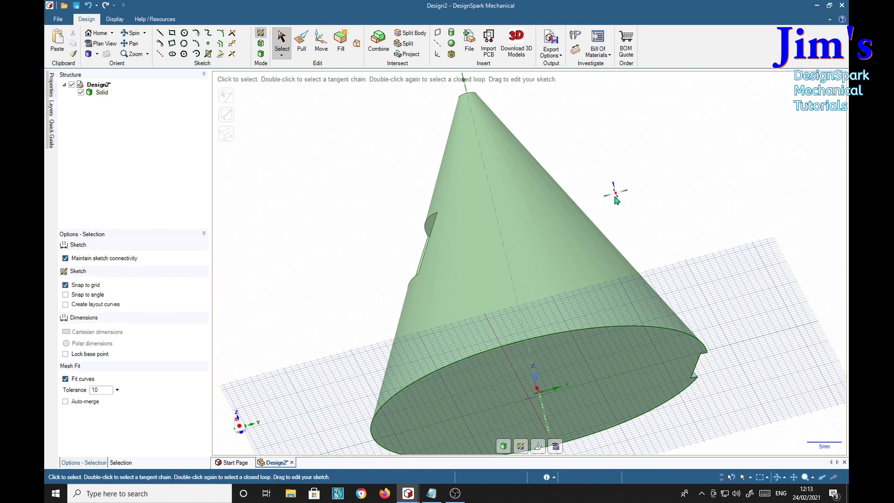
- Rotate the base sketch plane 90° upright, shift it 14.1 mm sideways, and view it straight on
middle_click_drag(619, 190, 621, 194)
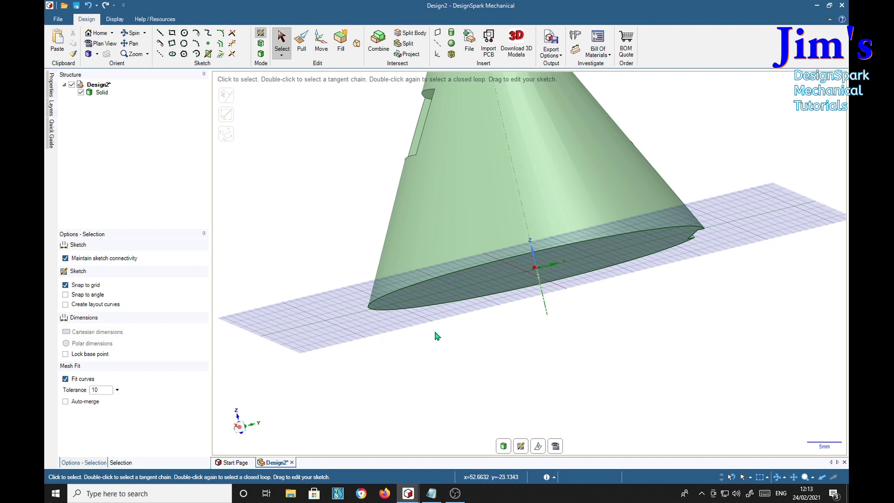
left_click(538, 448)
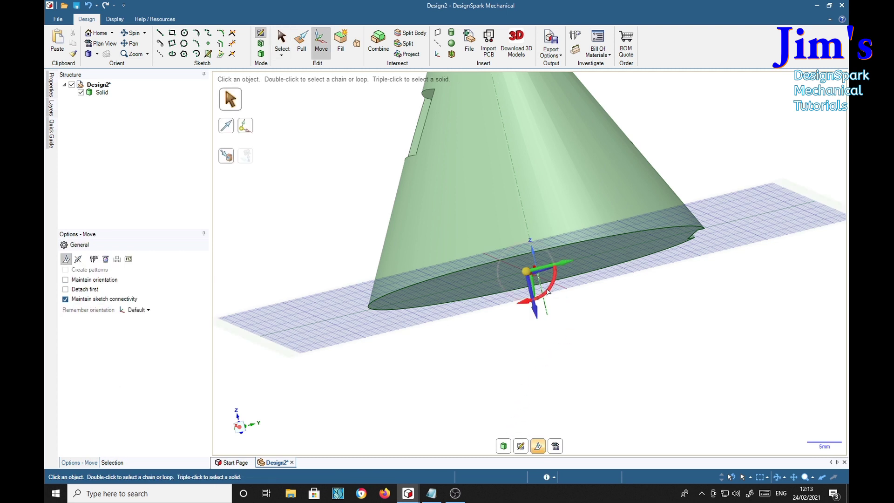
left_click_drag(516, 297, 512, 300)
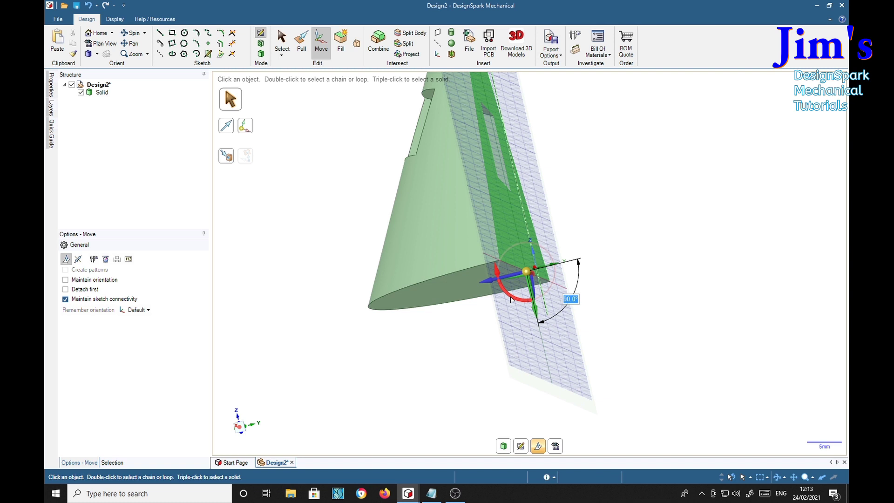
key("Return")
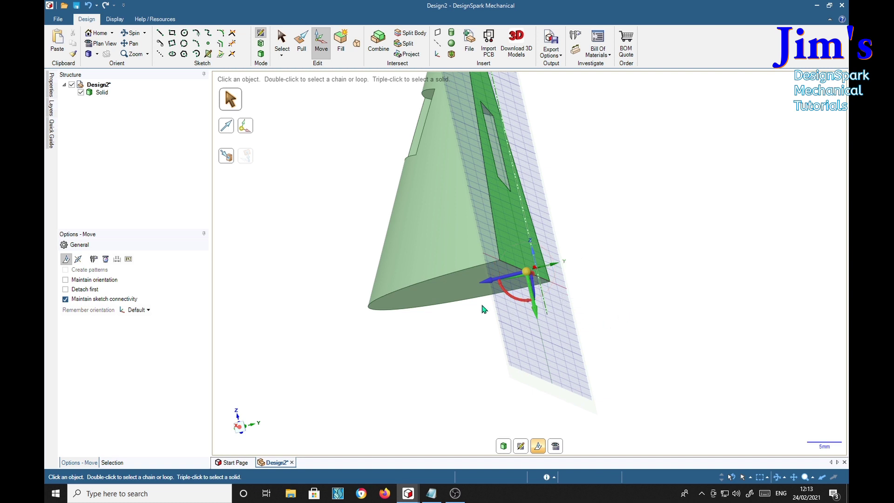
mouse_move(489, 283)
left_mouse_down()
mouse_move(589, 282)
mouse_move(677, 302)
left_mouse_up()
middle_click_drag(635, 395, 623, 391)
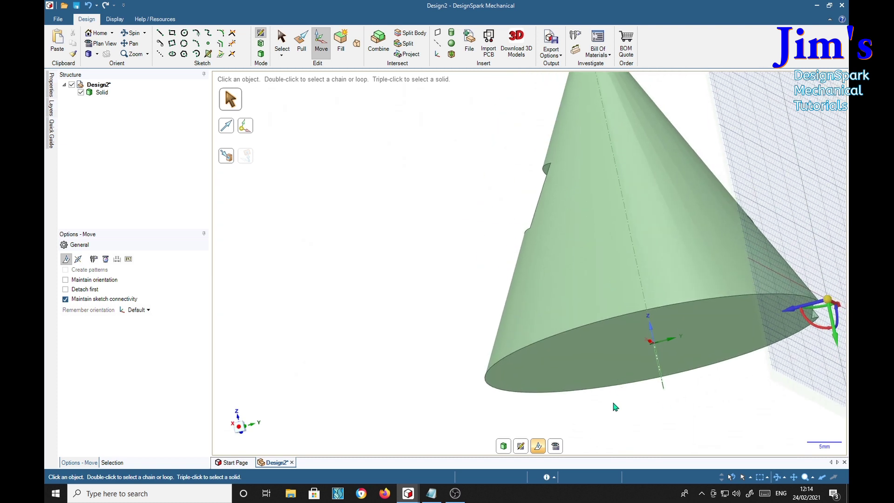
key("v")
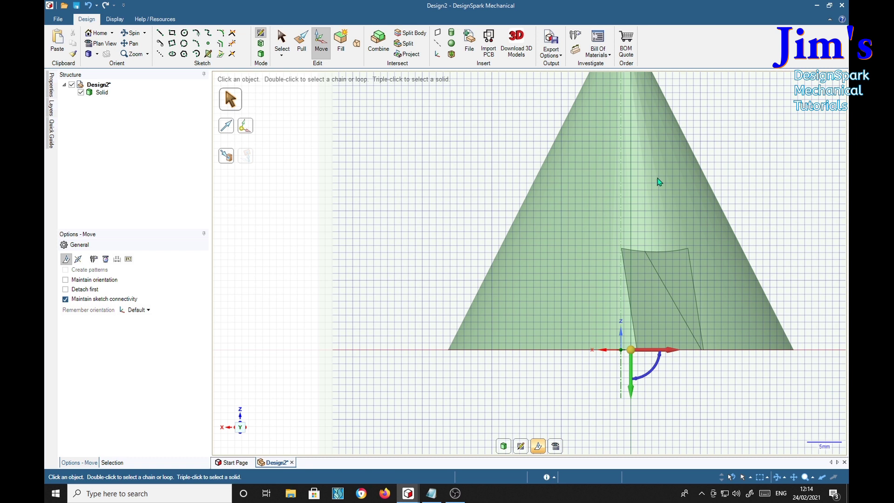
- Draw a 5 mm by 8 mm rectangle on the vertical plane above the first hole
middle_click_drag(744, 148, 638, 214, "shift")
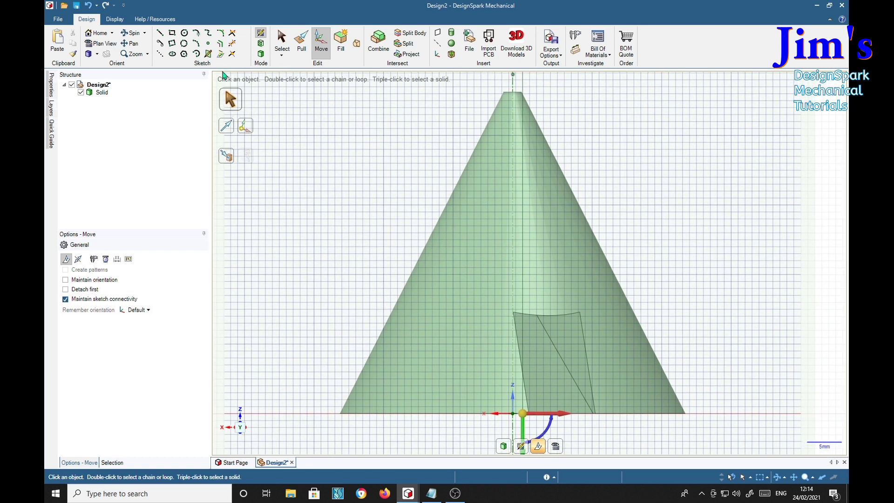
left_click(172, 32)
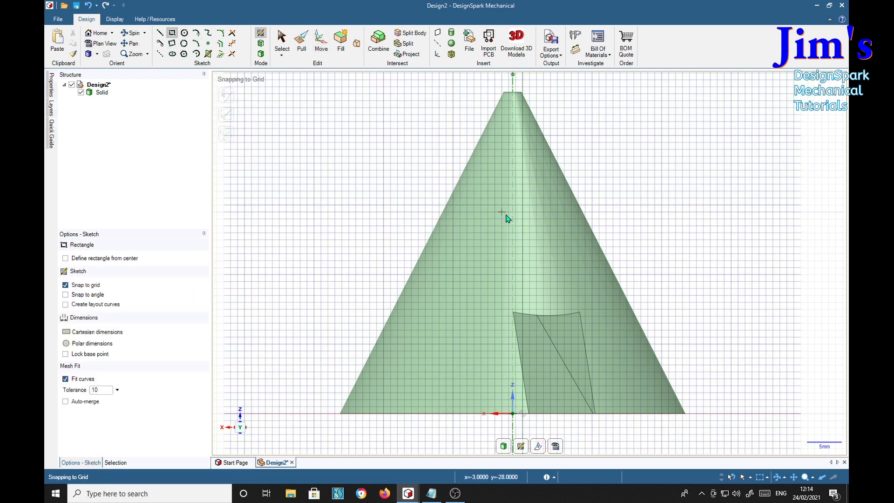
left_click(495, 205)
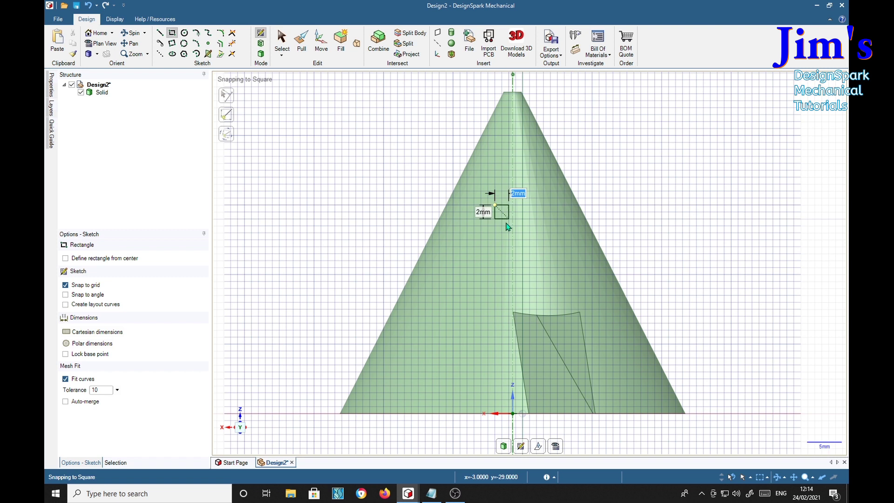
left_click(533, 261)
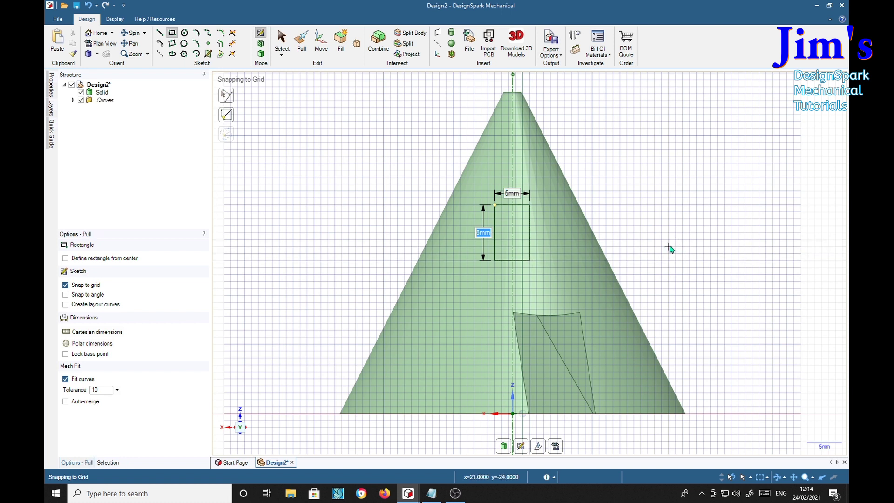
- Pull the 5 by 8 mm rectangle as a Cut through the cone, then orbit to inspect both holes
key("p")
middle_click_drag(725, 285, 671, 273)
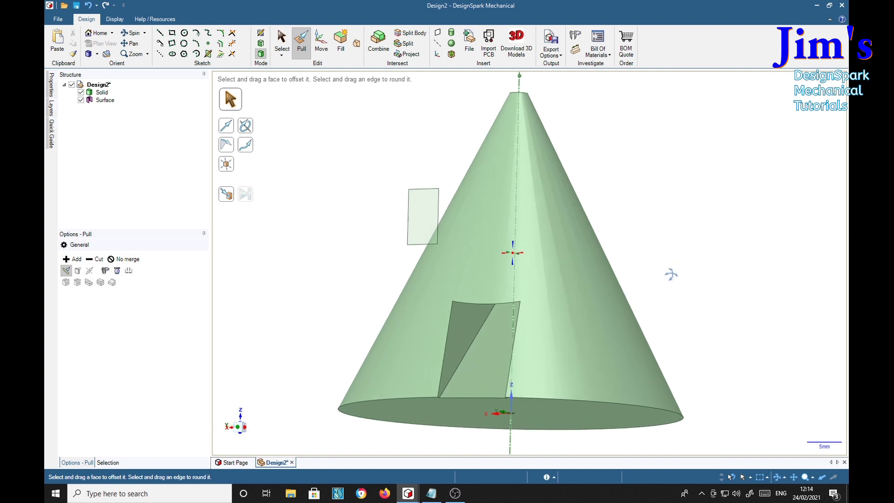
left_click(425, 226)
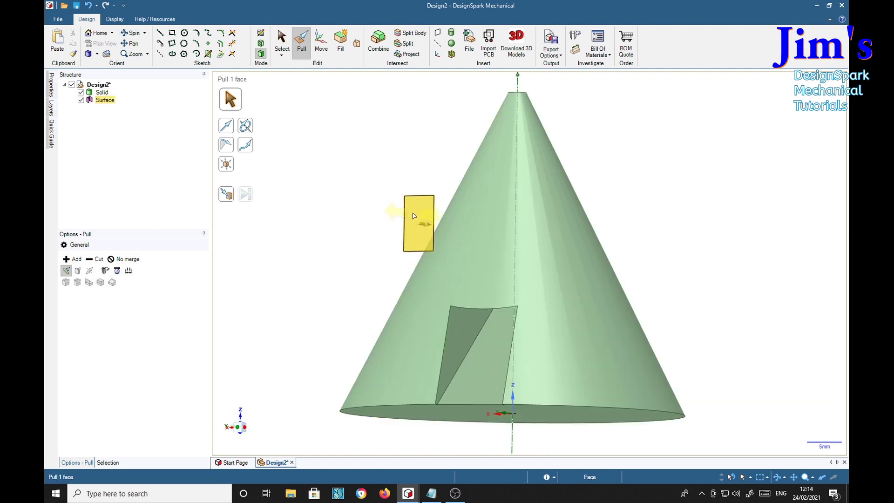
left_click(413, 215)
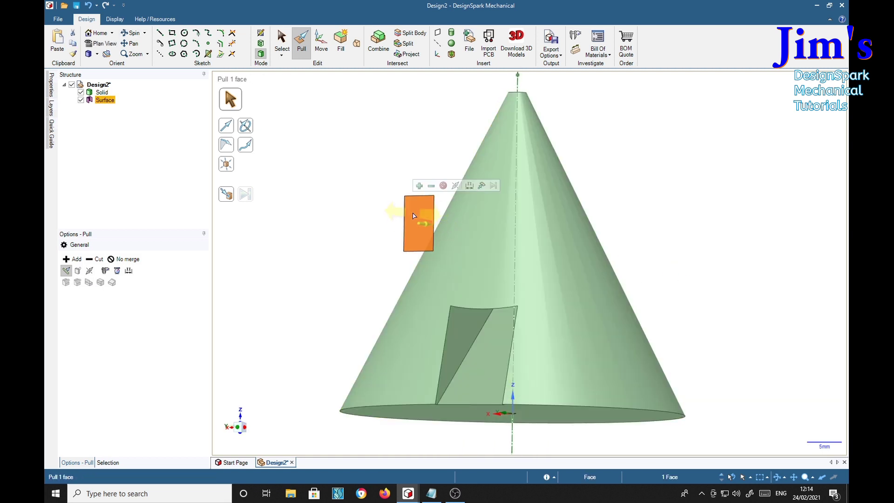
left_click(431, 185)
left_click_drag(420, 214, 677, 228)
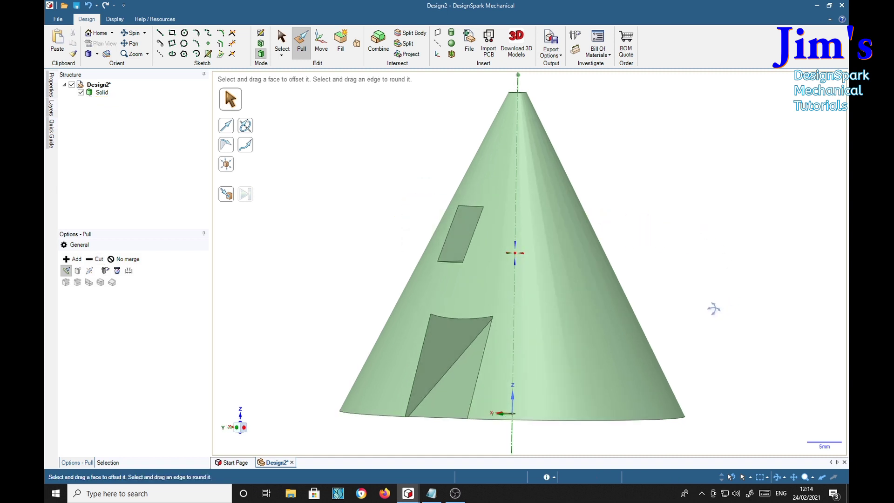
middle_click_drag(713, 308, 691, 289)
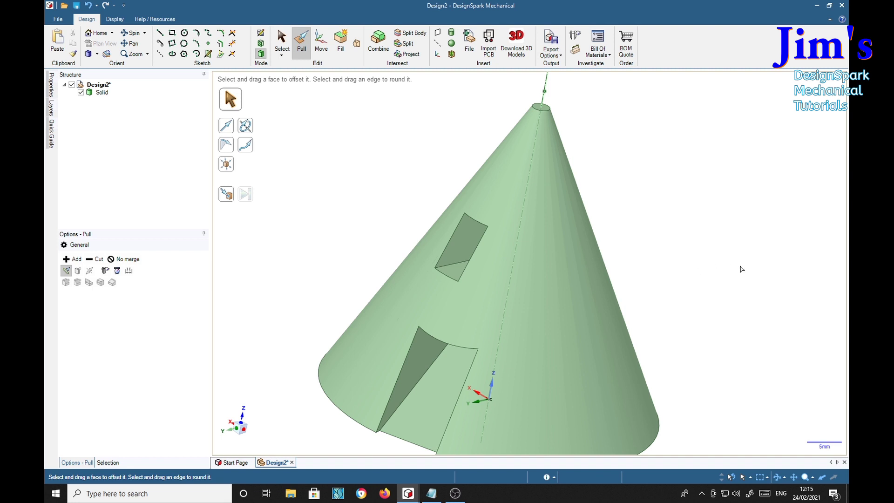
middle_click_drag(741, 269, 679, 245)
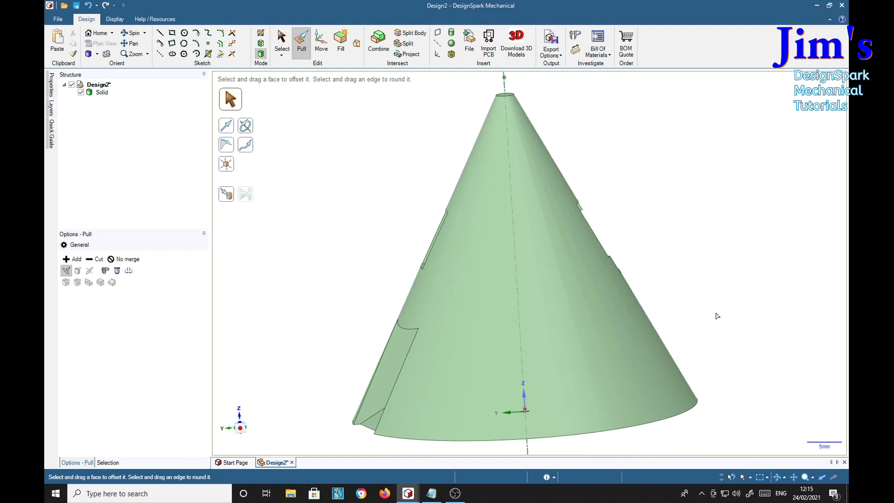